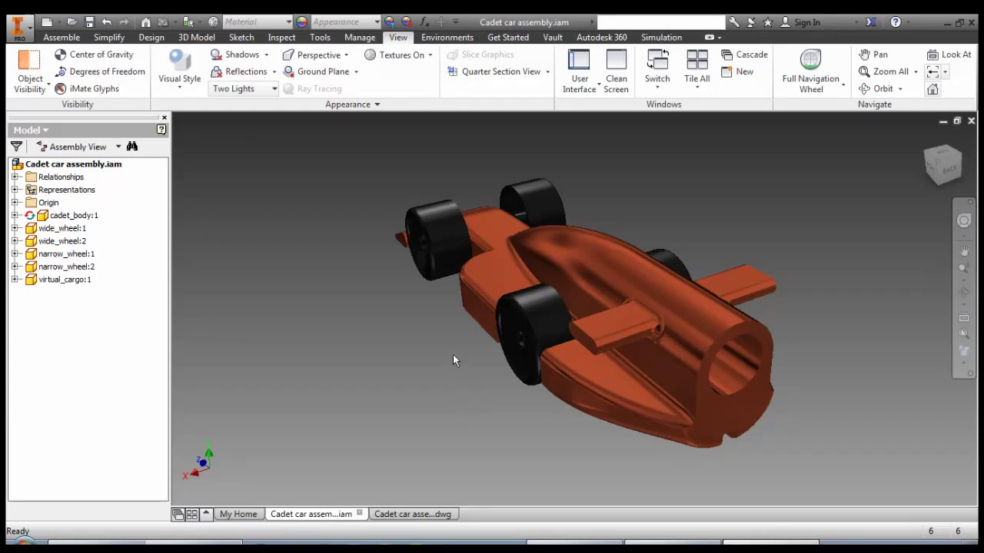
# Step: Switch the cadet car assembly into the Inventor Studio environment from the Environments tab
pyautogui.moveTo(452, 355)
pyautogui.mouseDown(button='middle')
pyautogui.moveTo(430, 358)
pyautogui.moveTo(440, 356)
pyautogui.mouseUp(button='middle')
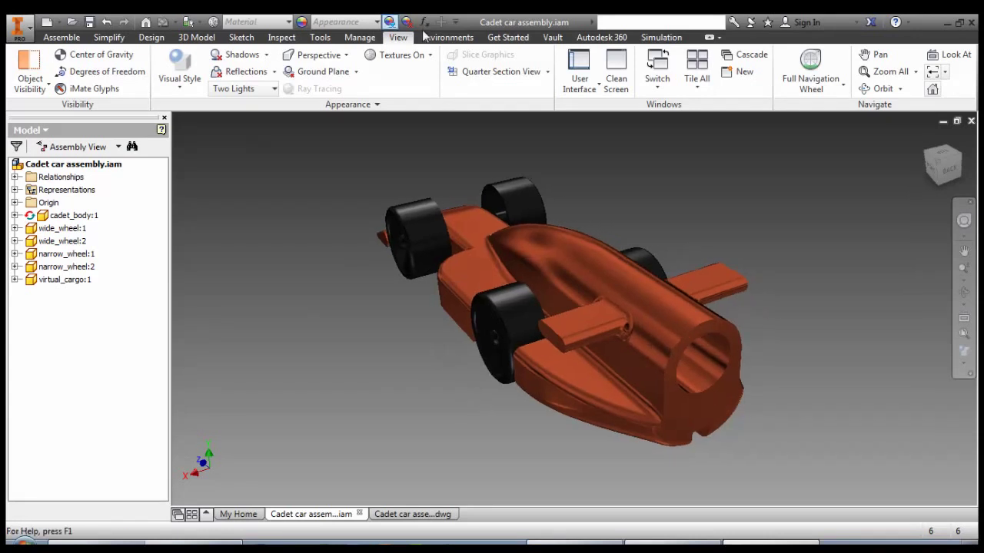
pyautogui.click(448, 37)
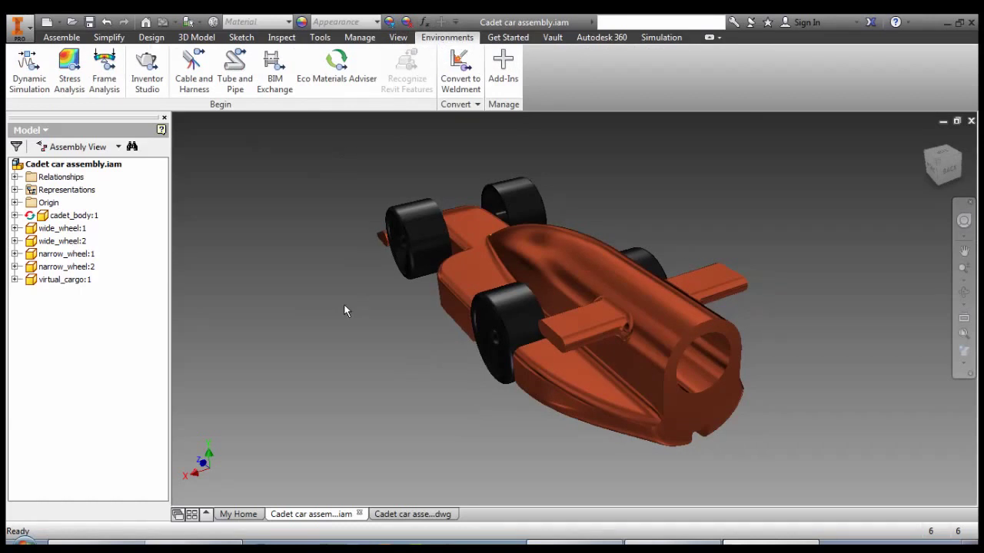
pyautogui.click(147, 69)
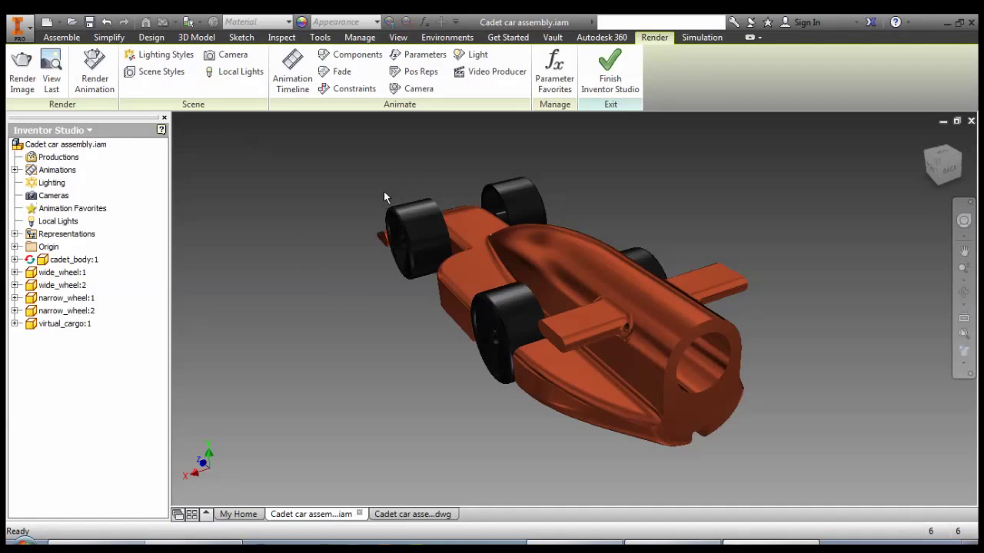
pyautogui.click(166, 55)
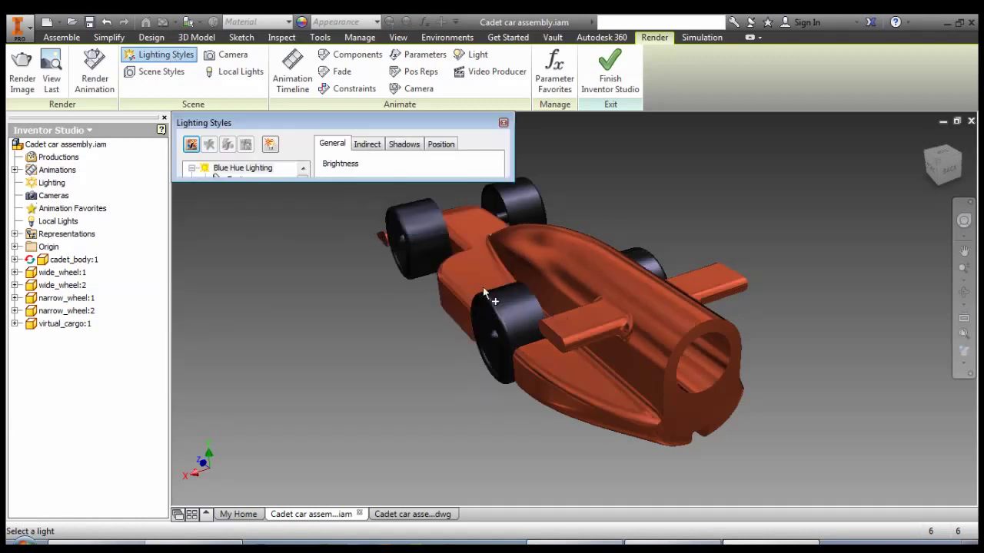
pyautogui.click(504, 123)
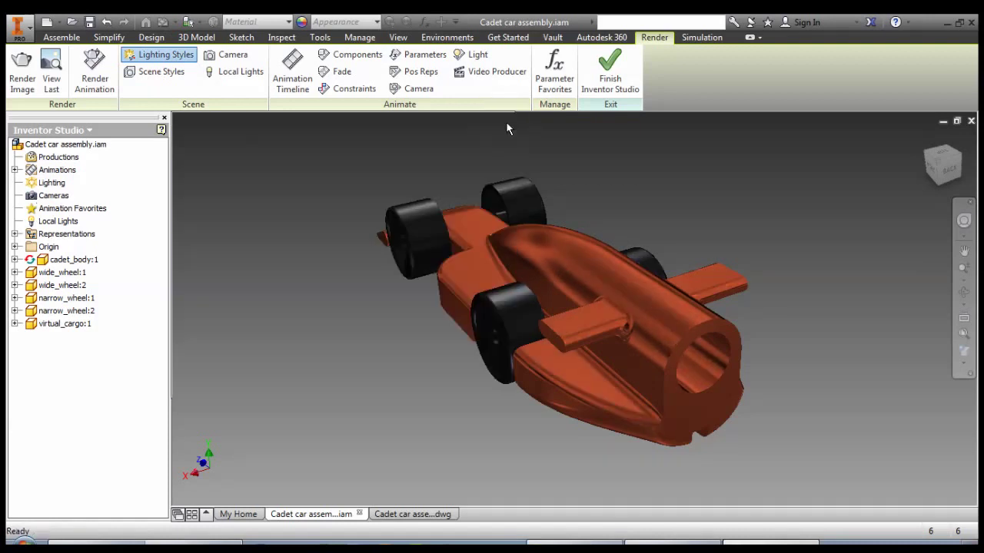
# Step: In Scene Styles, select XZ Reflective GP and set its ground plane offset to 0
pyautogui.click(153, 75)
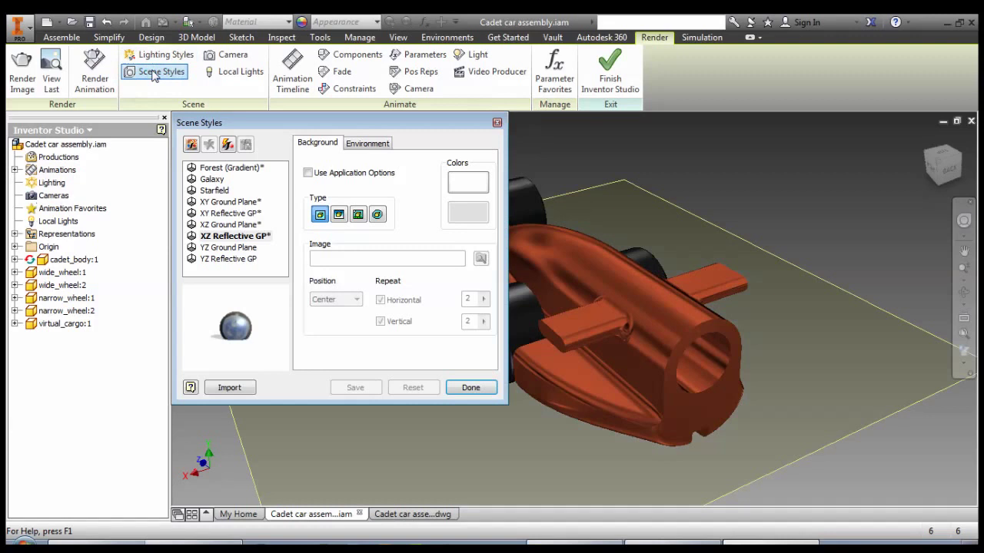
pyautogui.click(240, 237)
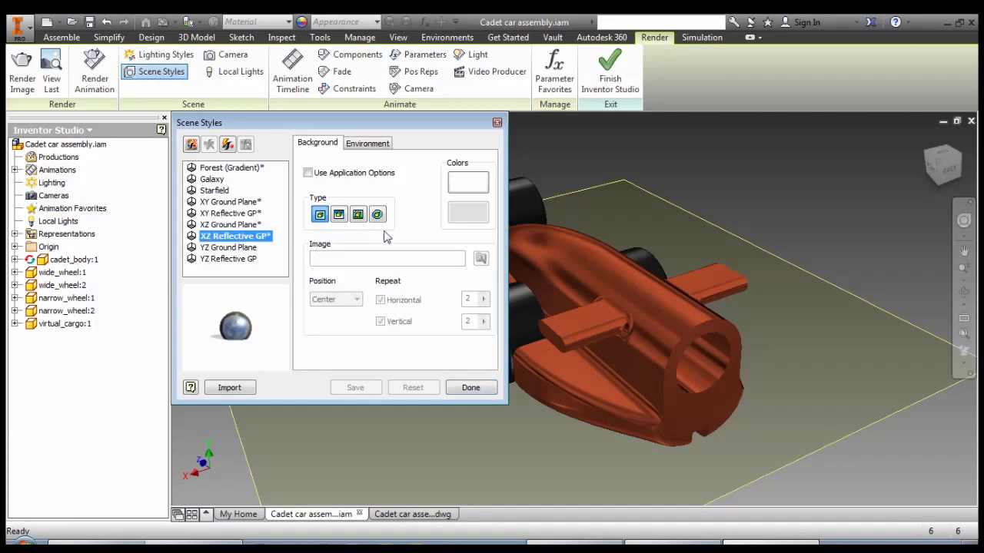
pyautogui.click(368, 143)
pyautogui.click(424, 195)
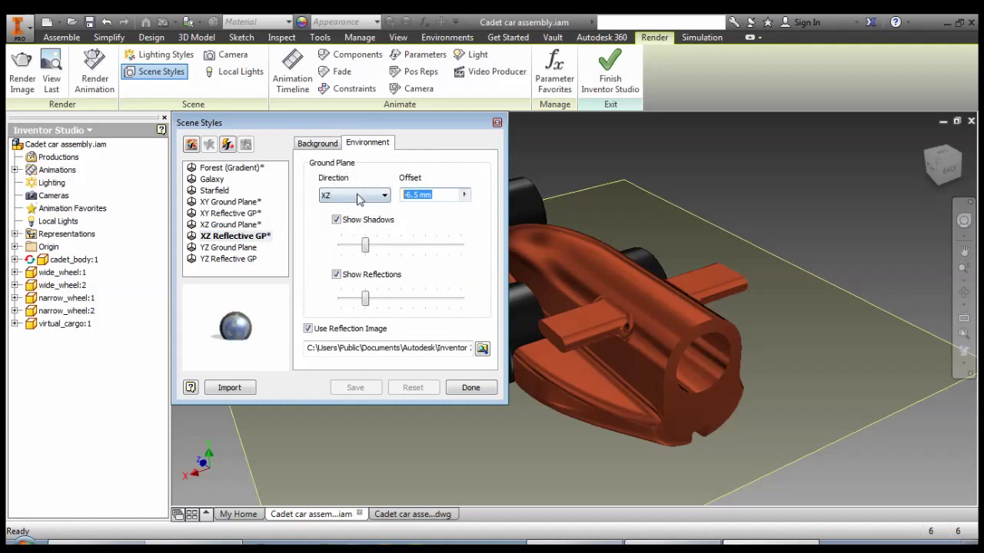
pyautogui.write('0')
pyautogui.press('Return')
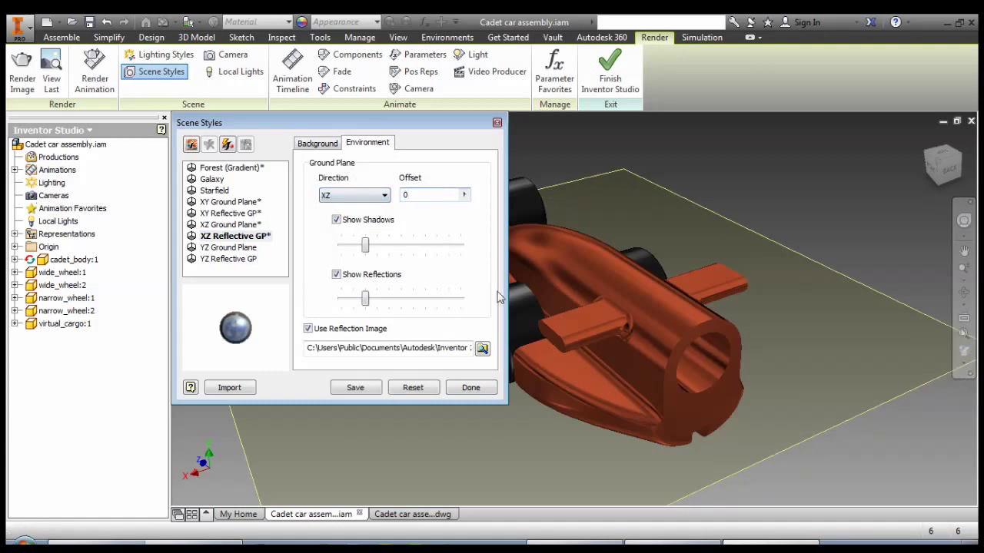
# Step: Orbit to check the ground plane, then set its offset to -6.5mm
pyautogui.keyDown('shift'); pyautogui.moveTo(556, 463); pyautogui.dragTo(594, 402, button='middle'); pyautogui.keyUp('shift')
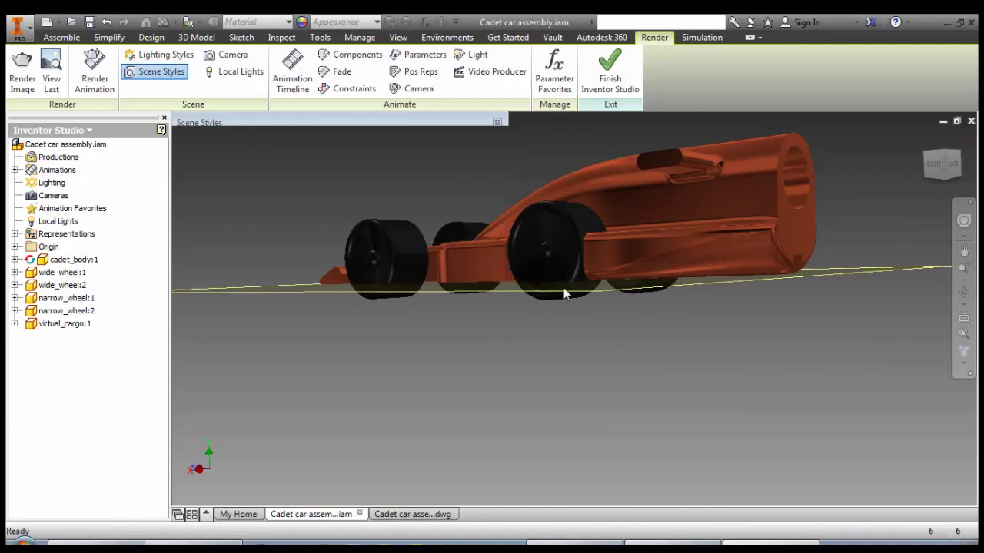
pyautogui.keyDown('shift'); pyautogui.moveTo(534, 292); pyautogui.dragTo(594, 320, button='middle'); pyautogui.keyUp('shift')
pyautogui.moveTo(461, 123)
pyautogui.click(411, 195)
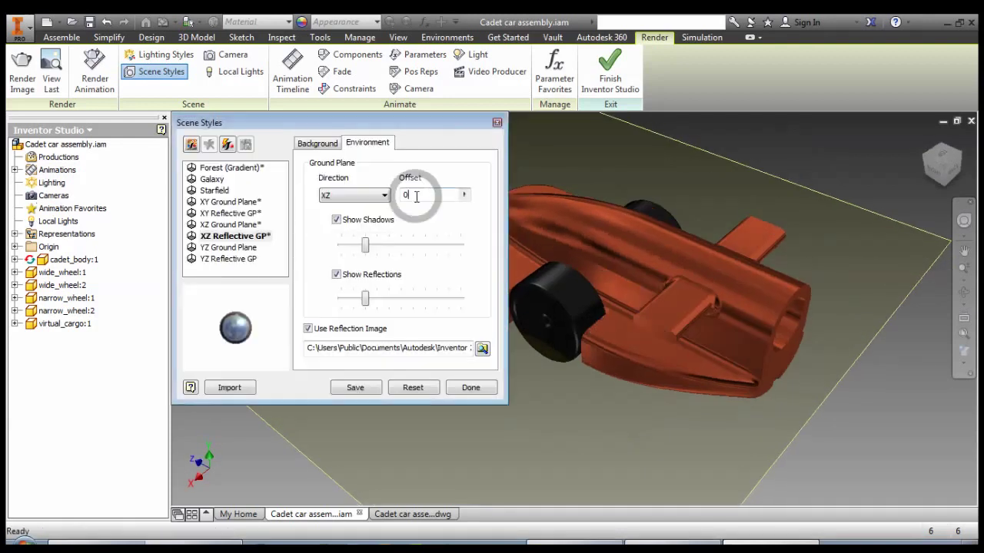
pyautogui.write('6')
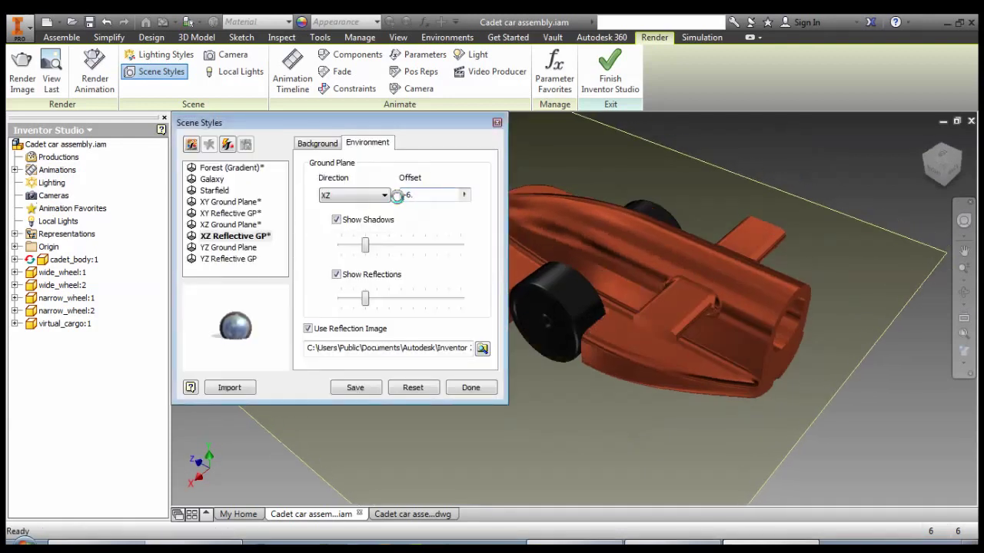
pyautogui.write('.5')
pyautogui.press('Return')
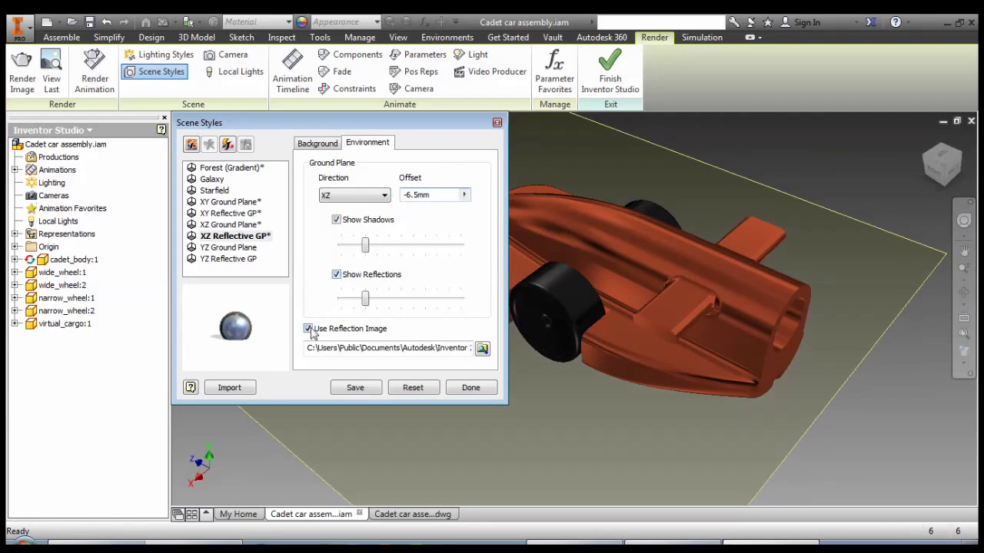
# Step: Use Sky.BMP as the scene style's reflection image
pyautogui.click(481, 348)
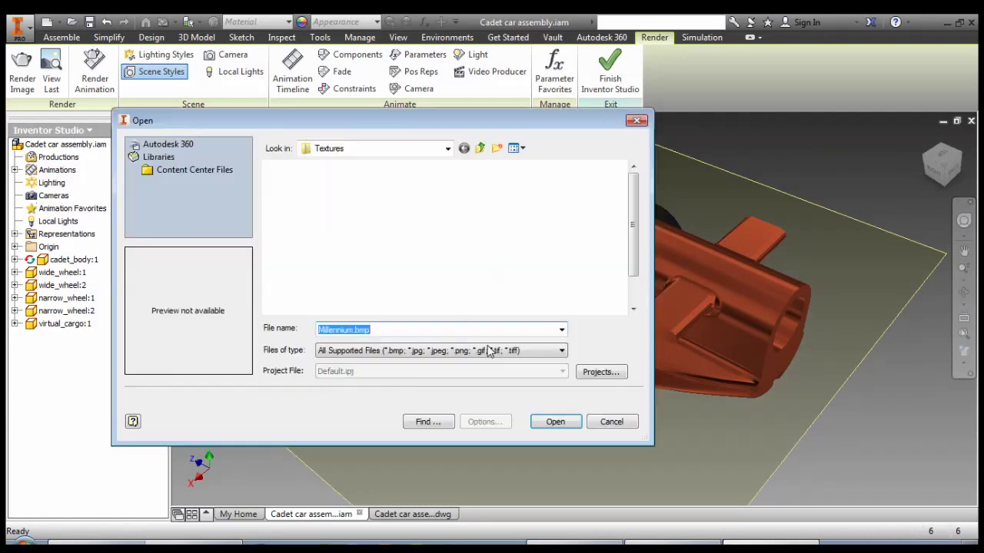
pyautogui.moveTo(636, 231); pyautogui.dragTo(633, 261)
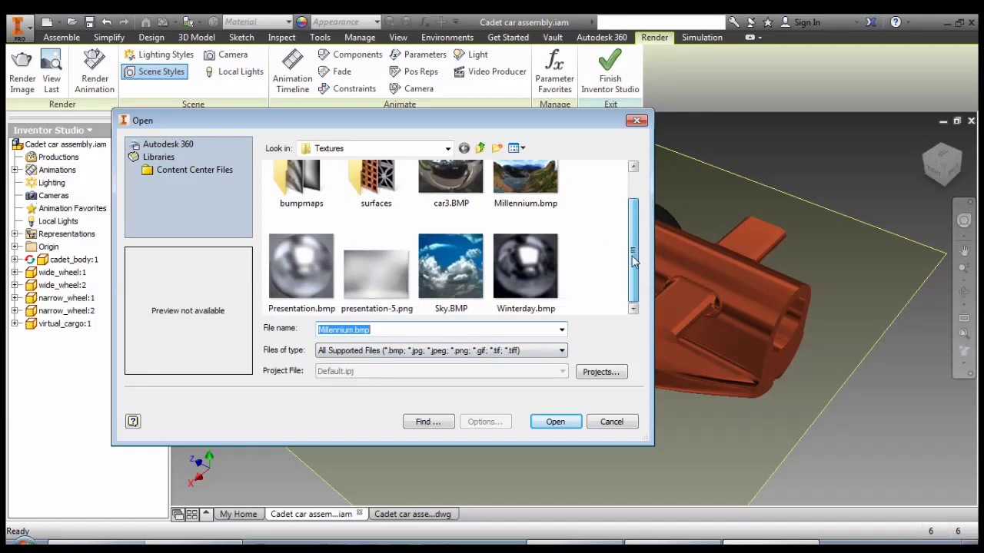
pyautogui.click(450, 268)
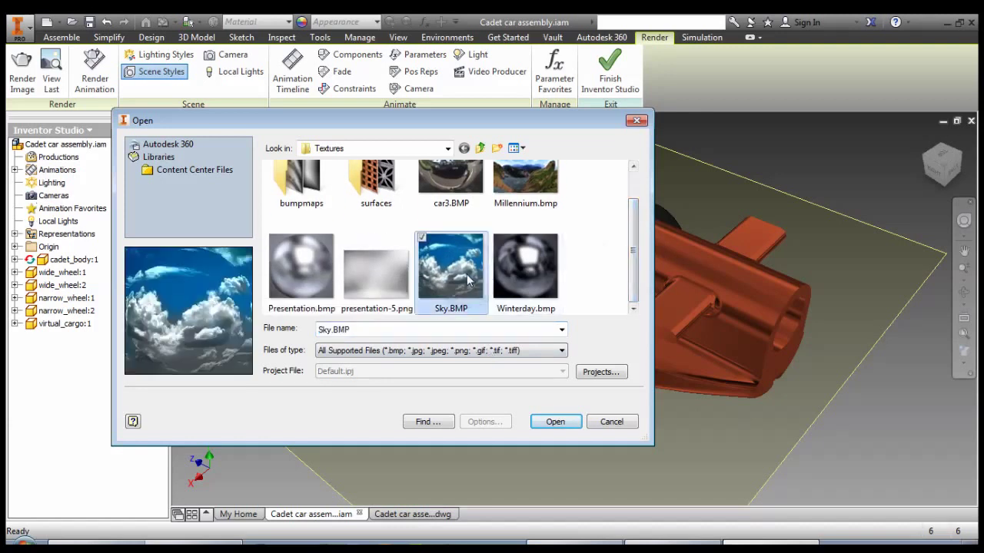
pyautogui.click(551, 422)
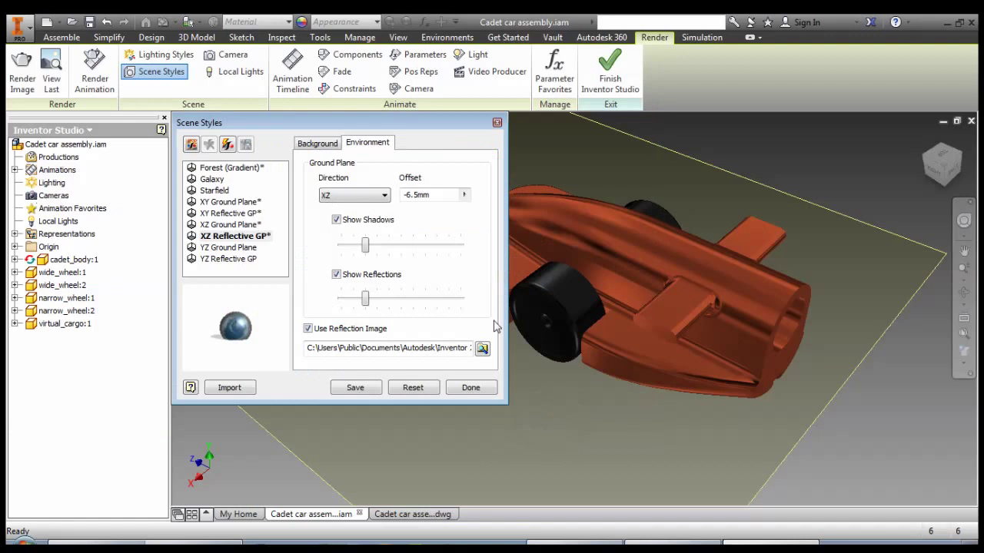
# Step: Give the background a white gradient, save the scene style, and reposition the car view
pyautogui.click(323, 145)
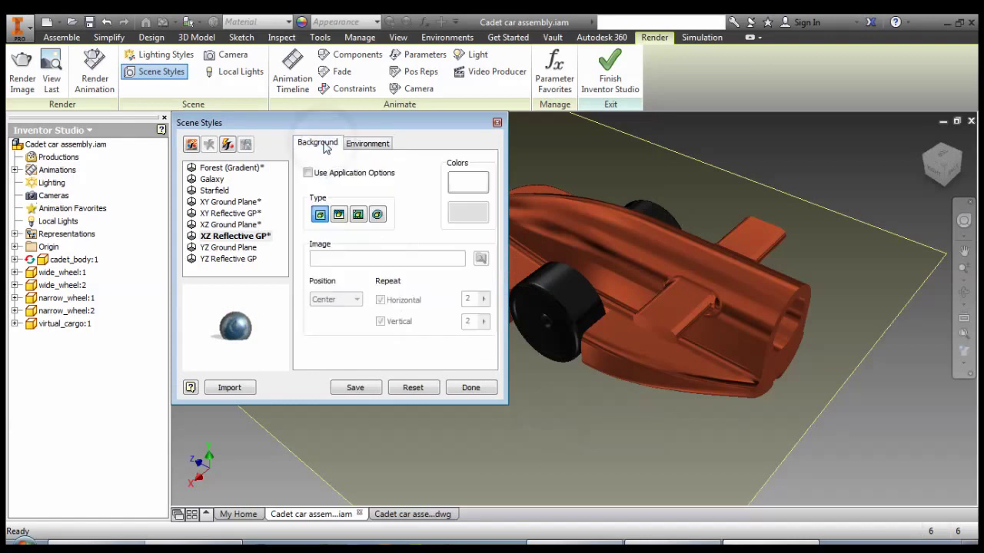
pyautogui.click(339, 215)
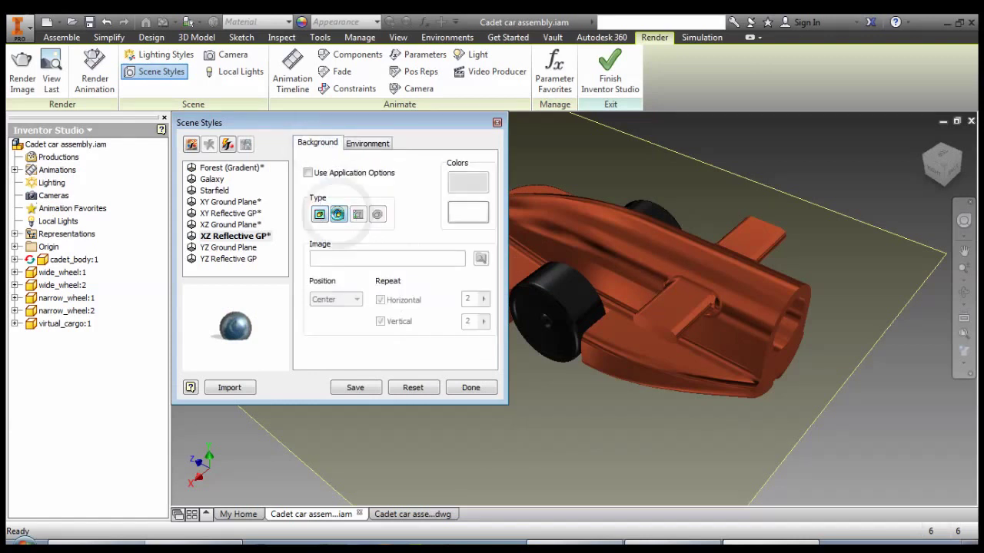
pyautogui.click(461, 185)
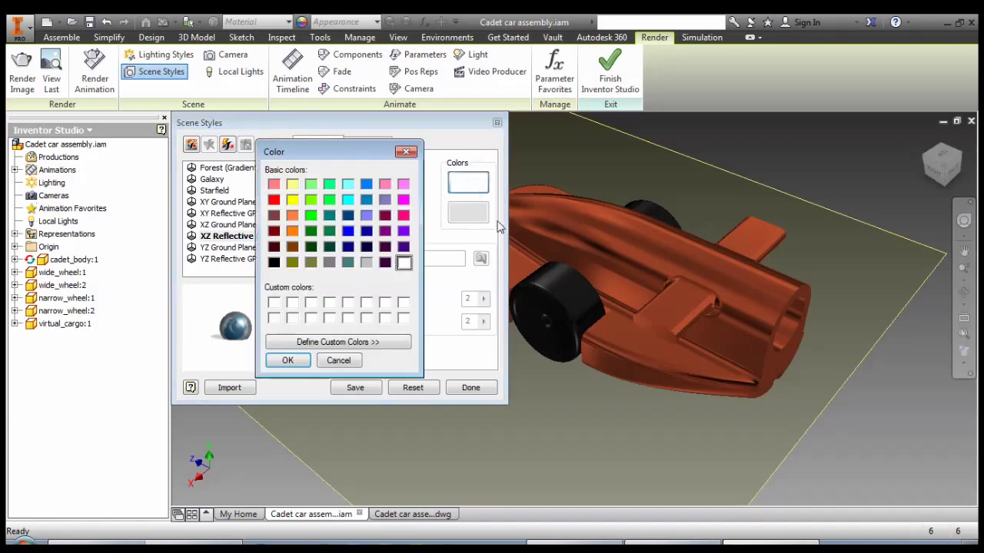
pyautogui.click(299, 359)
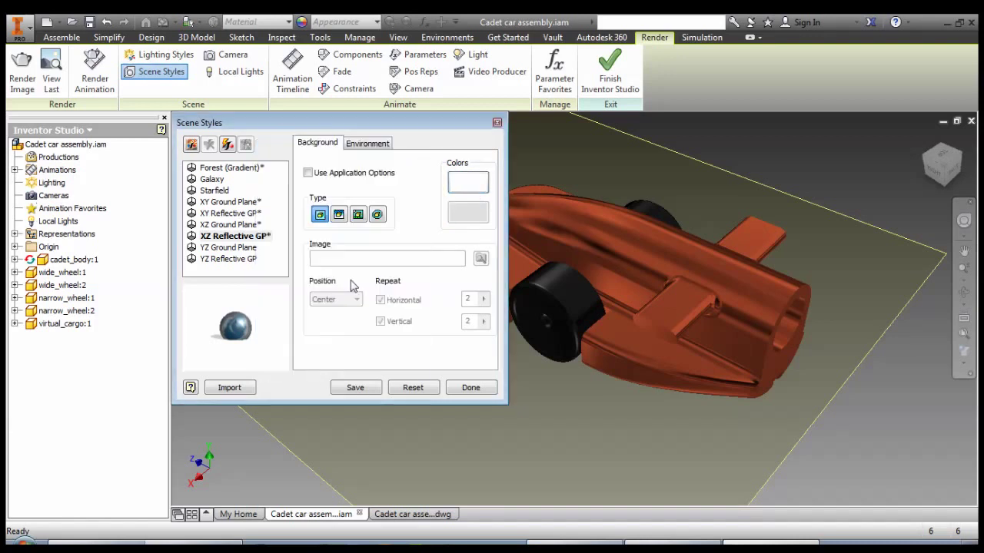
pyautogui.click(359, 388)
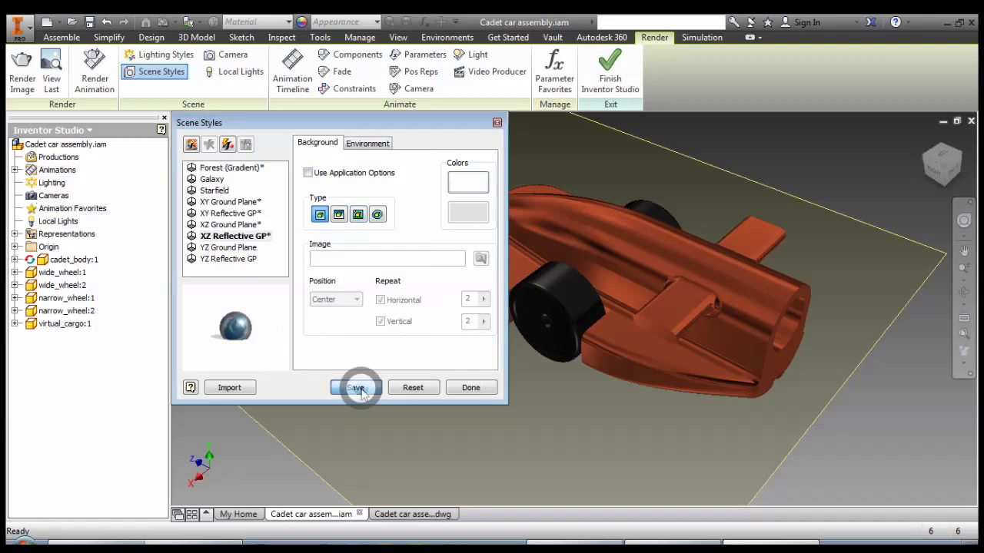
pyautogui.click(471, 388)
pyautogui.moveTo(467, 355); pyautogui.dragTo(464, 389, button='middle')
pyautogui.keyDown('shift'); pyautogui.moveTo(492, 307); pyautogui.dragTo(475, 387, button='middle'); pyautogui.keyUp('shift')
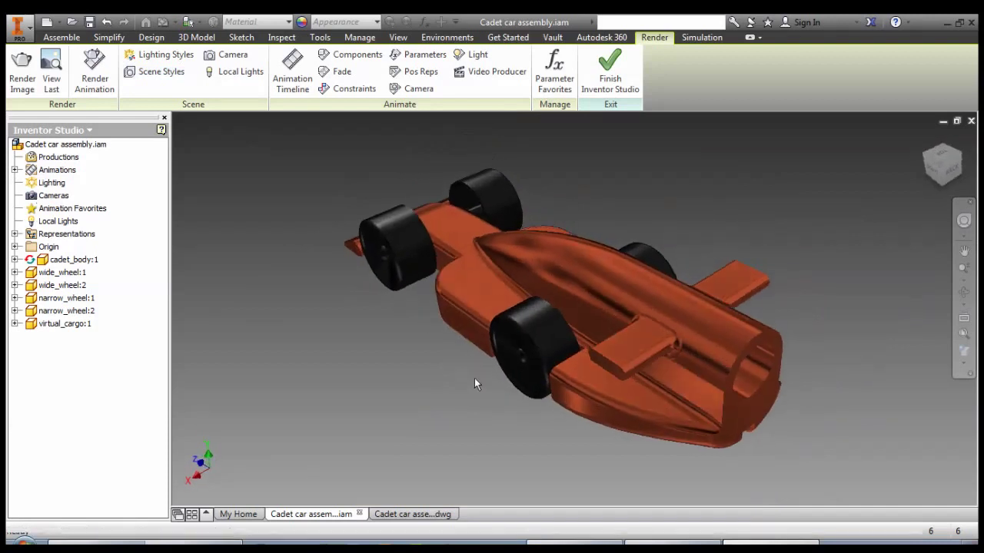
# Step: Set the render to XZ Reflective GP, current view and lighting, sized to Active View
pyautogui.click(22, 73)
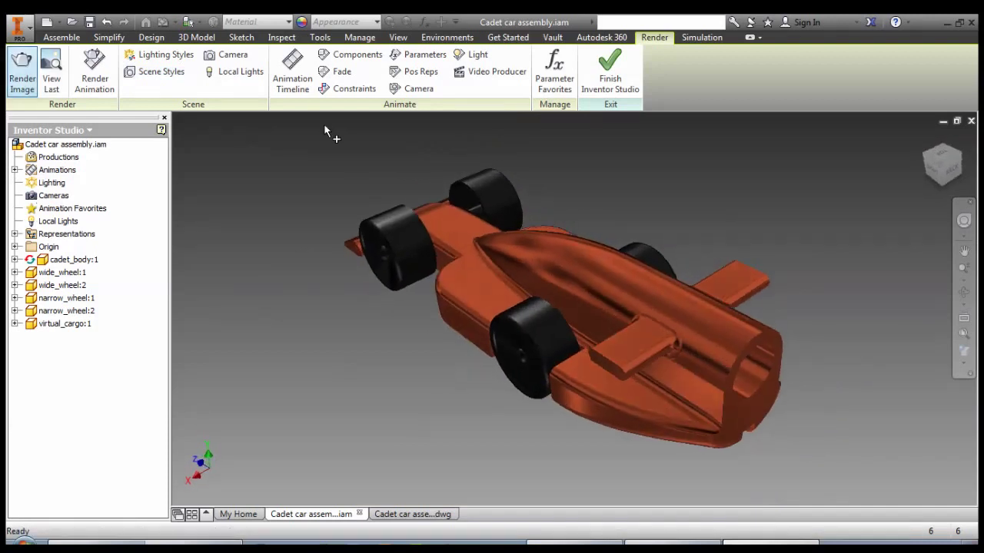
pyautogui.moveTo(336, 125); pyautogui.dragTo(306, 125)
pyautogui.click(256, 247)
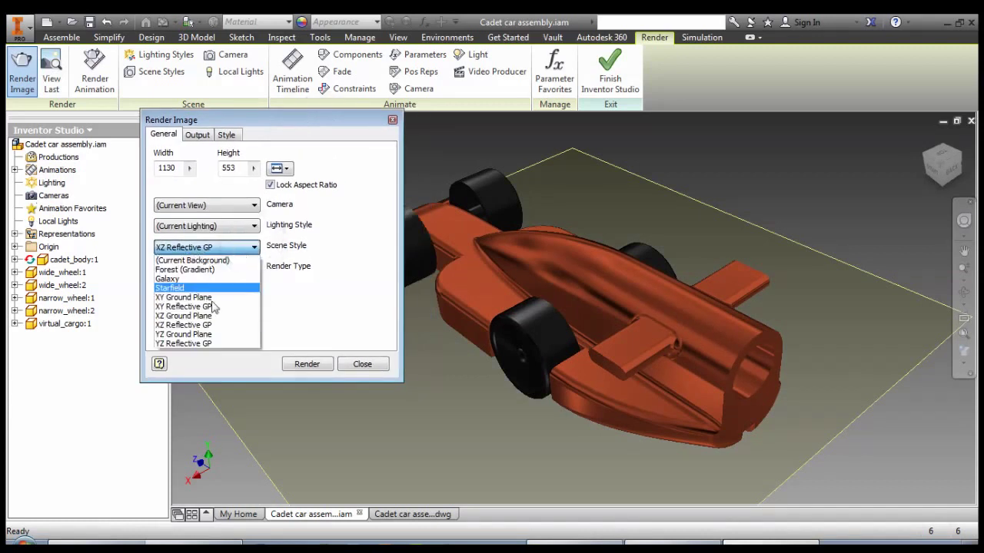
pyautogui.click(198, 329)
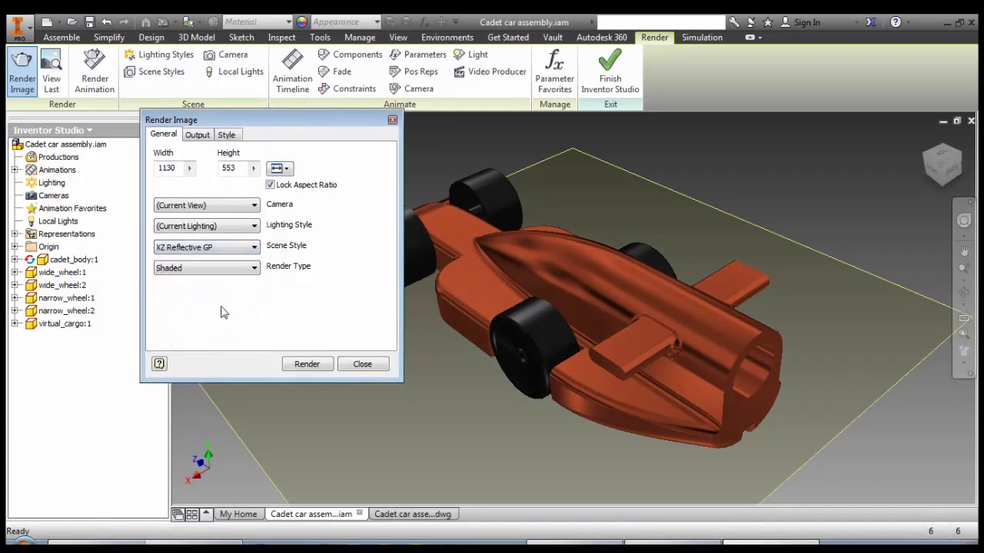
pyautogui.click(254, 206)
pyautogui.click(254, 206)
pyautogui.click(254, 226)
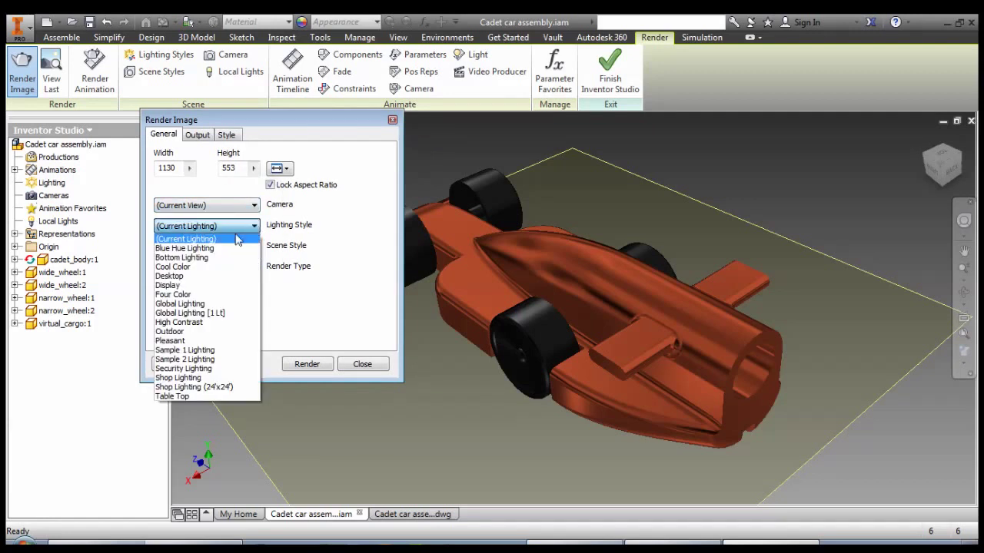
pyautogui.click(326, 223)
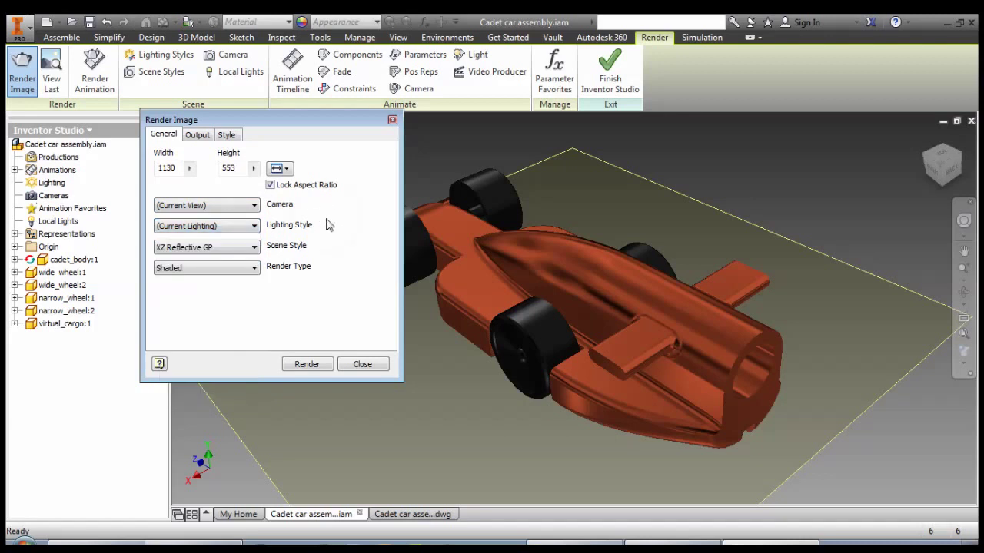
pyautogui.click(281, 168)
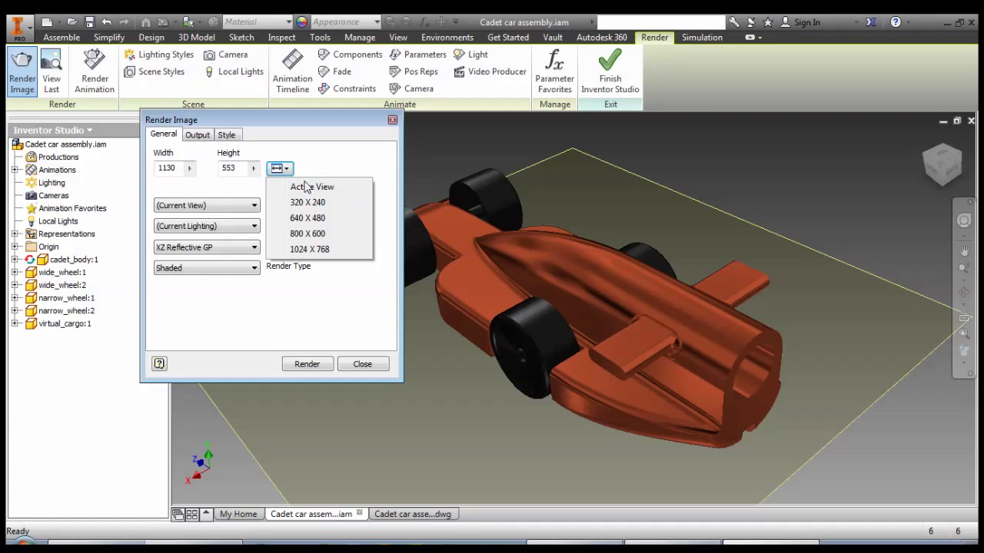
pyautogui.click(311, 188)
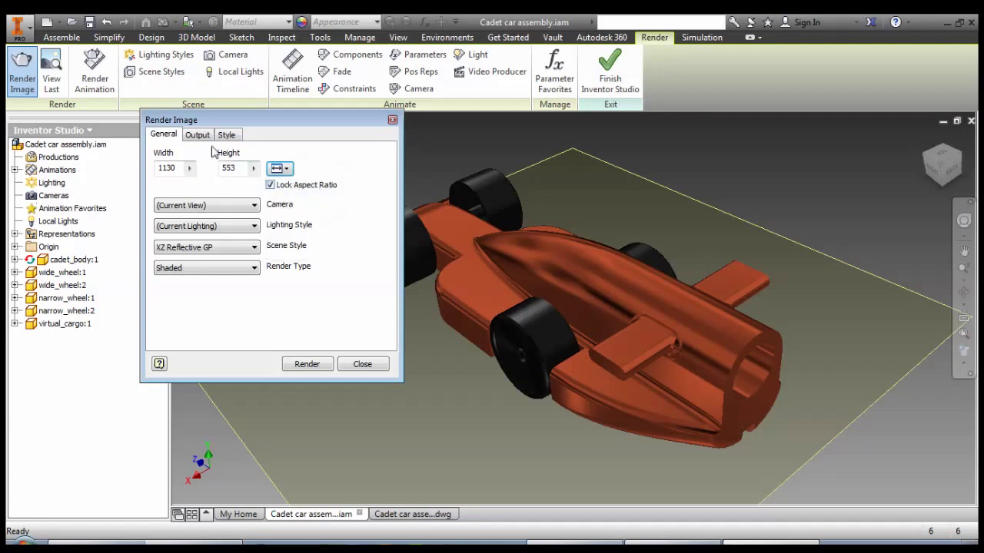
# Step: Review the Output and Style tab options, then start the render
pyautogui.click(199, 135)
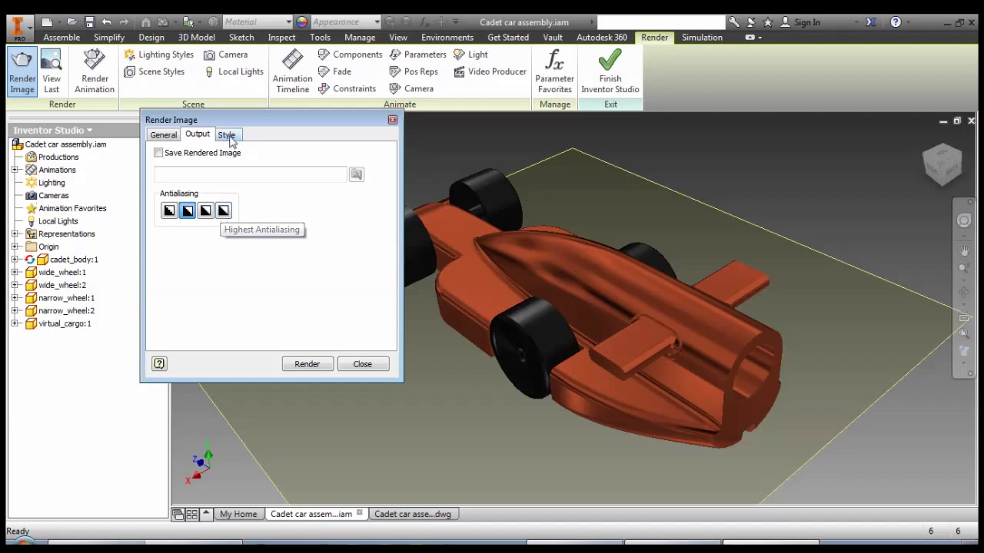
pyautogui.click(226, 136)
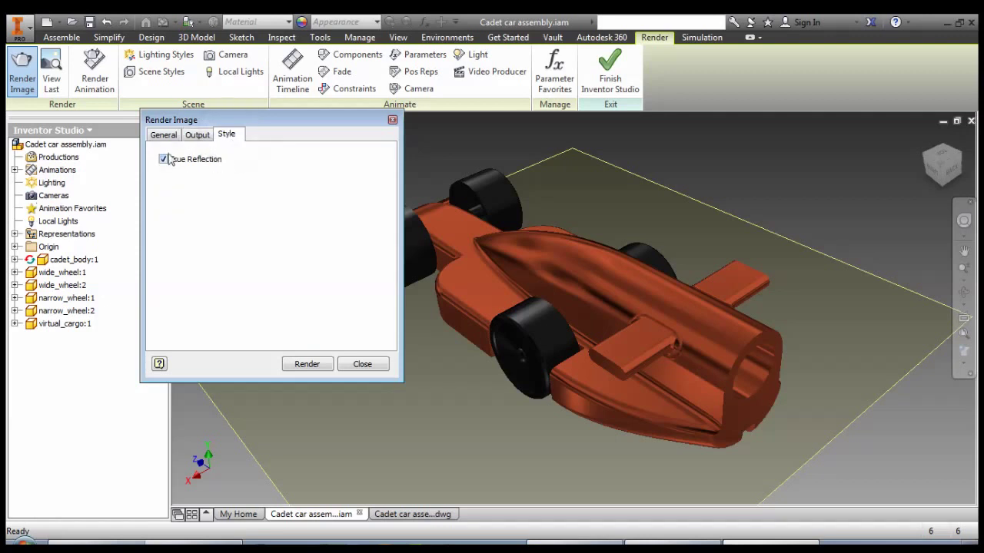
pyautogui.click(166, 136)
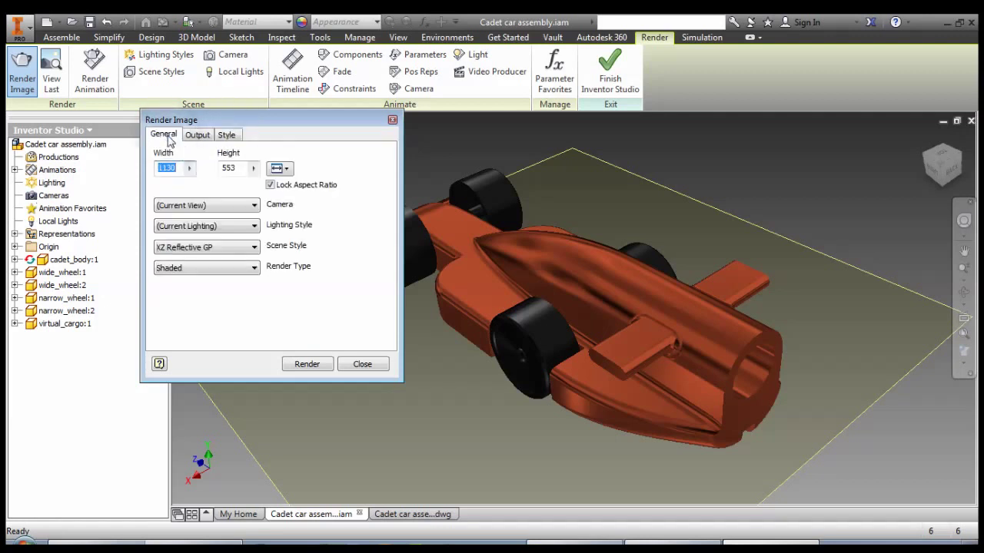
pyautogui.click(307, 365)
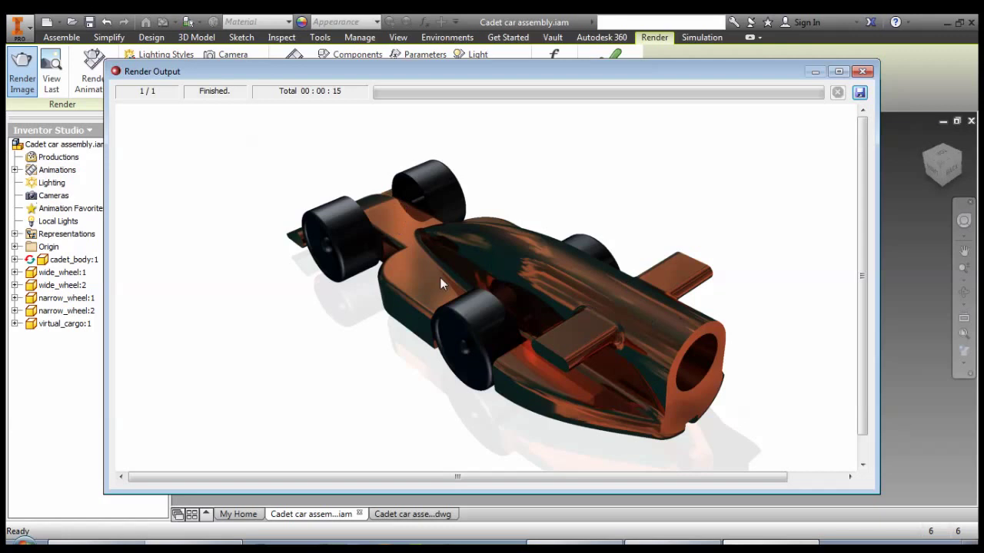
# Step: Let the render finish and inspect the copper car's reflection in Render Output
pyautogui.scroll(-1, 842, 312)
pyautogui.scroll(1, 867, 310)
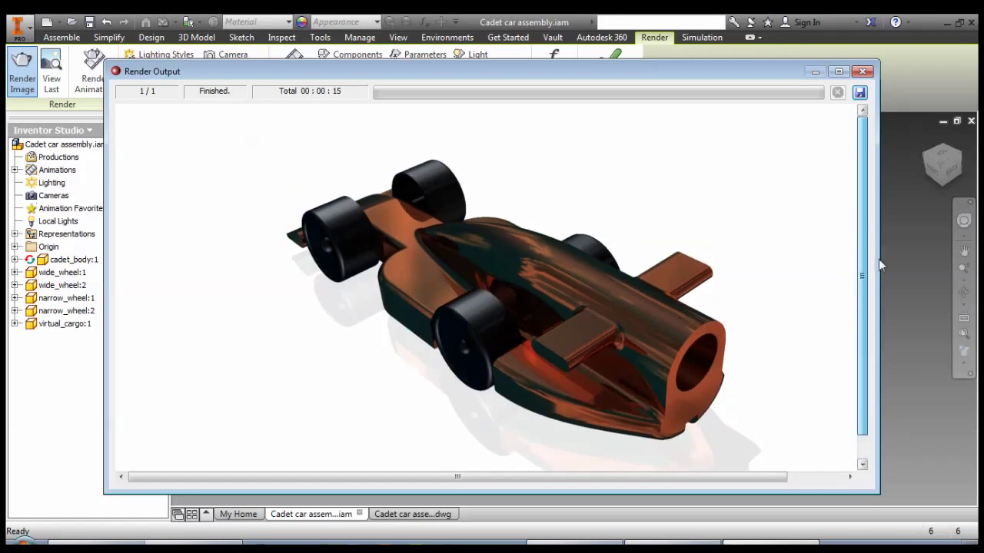
pyautogui.scroll(-1, 877, 309)
pyautogui.scroll(1, 879, 295)
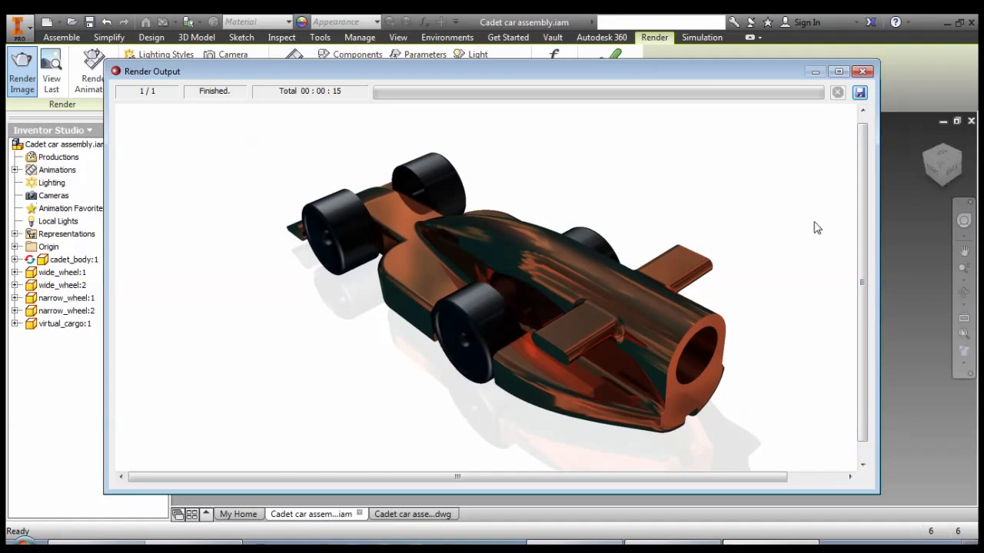
# Step: Close the render output and change the render size to 400 wide by 196 high
pyautogui.click(863, 72)
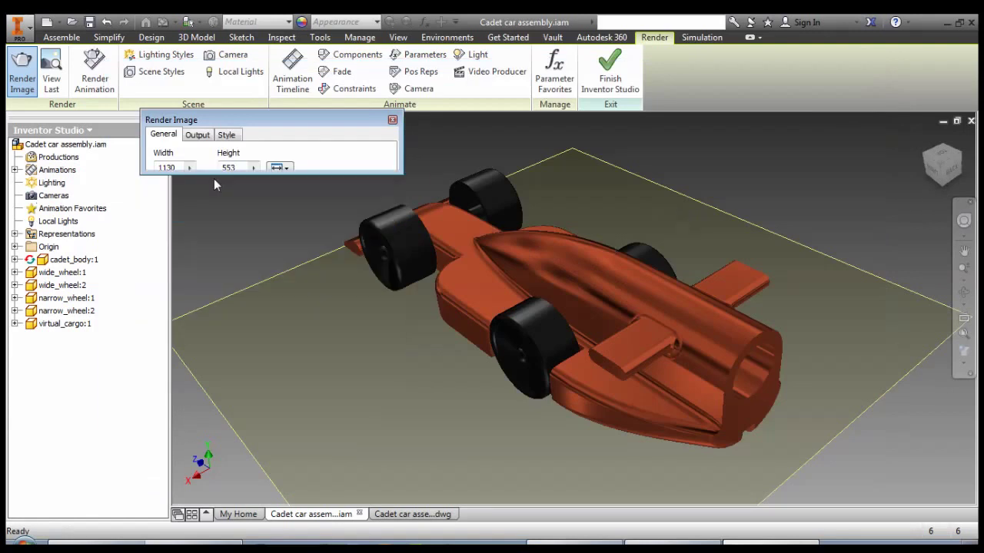
pyautogui.doubleClick(167, 168)
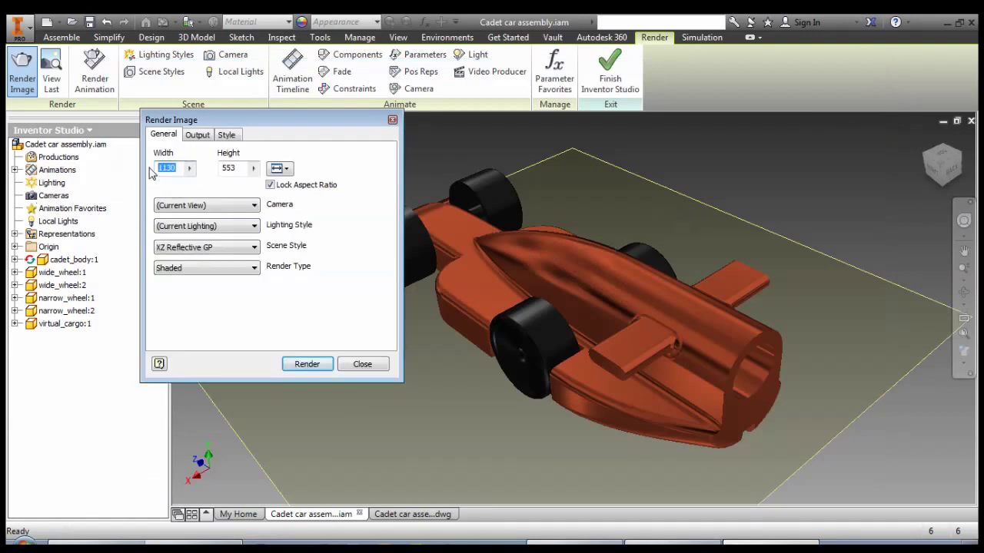
pyautogui.write('400')
pyautogui.click(229, 172)
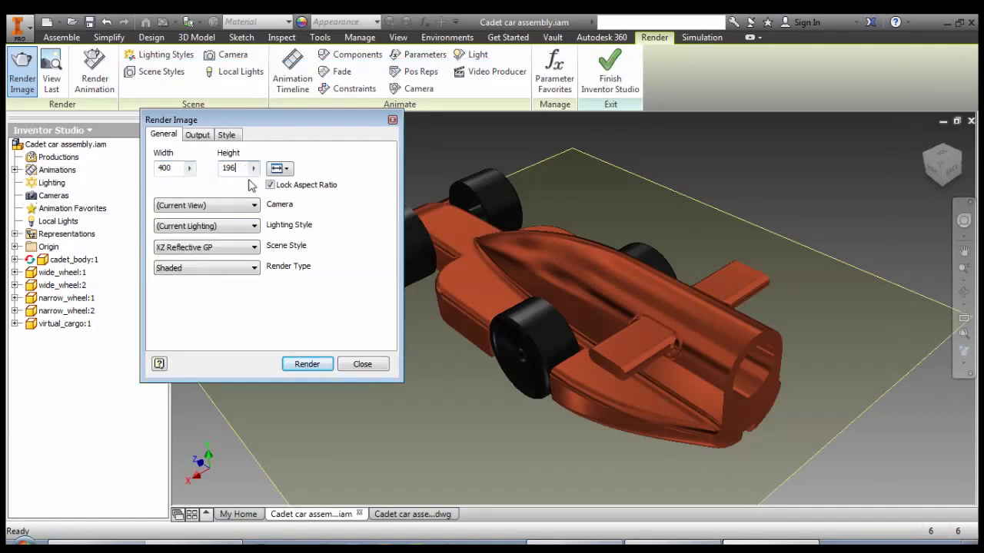